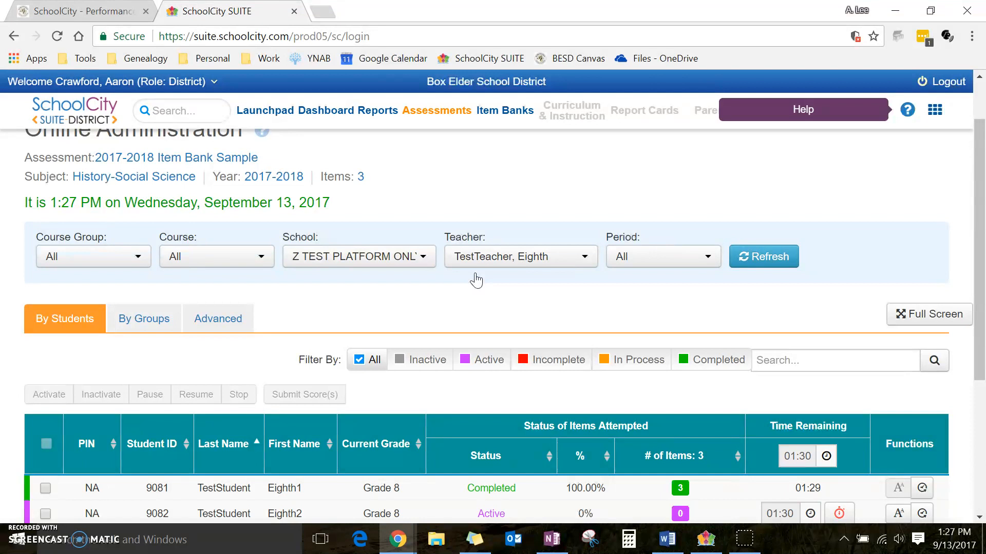
Open the Downloads resources page from the SchoolCity SUITE help window
left_click(474, 280)
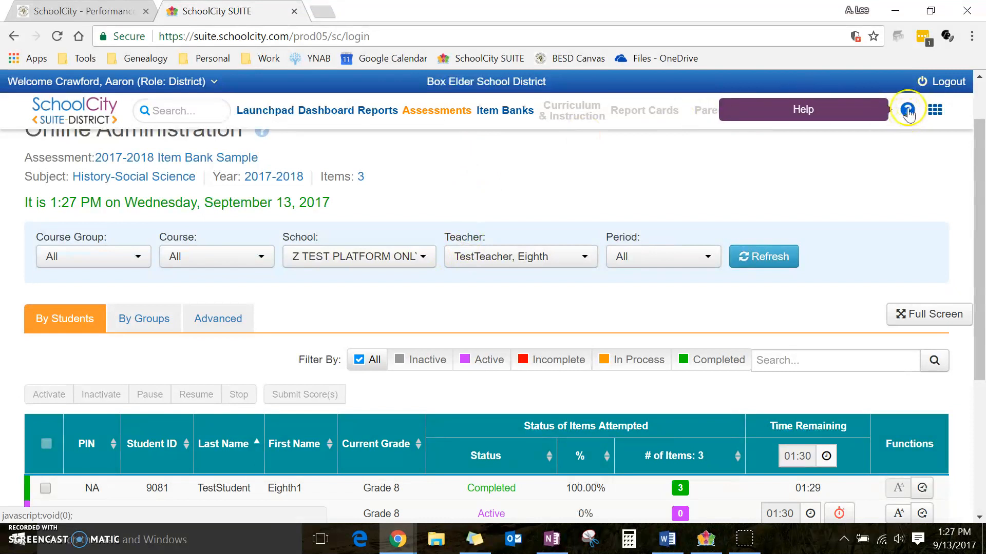
left_click(910, 112)
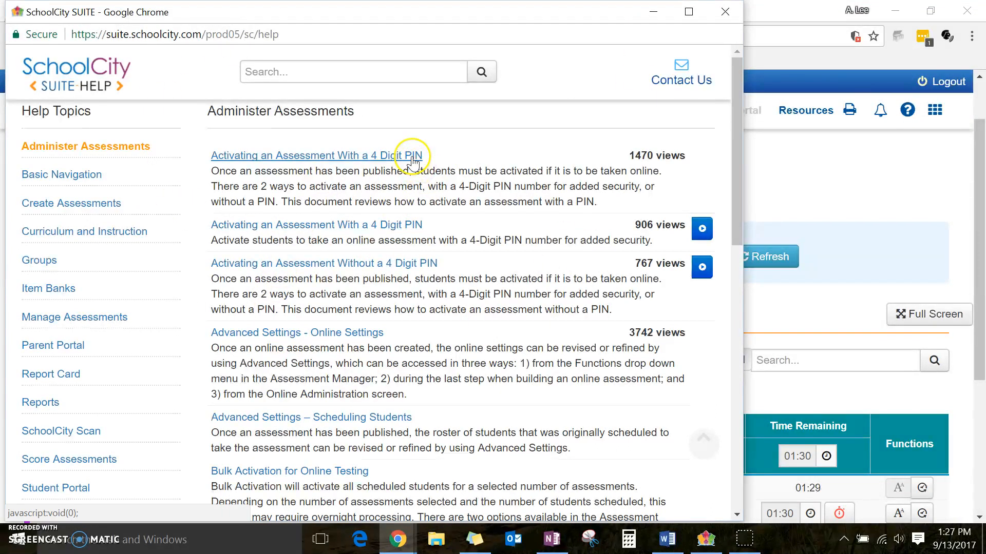
scroll(402, 178, "down", 6)
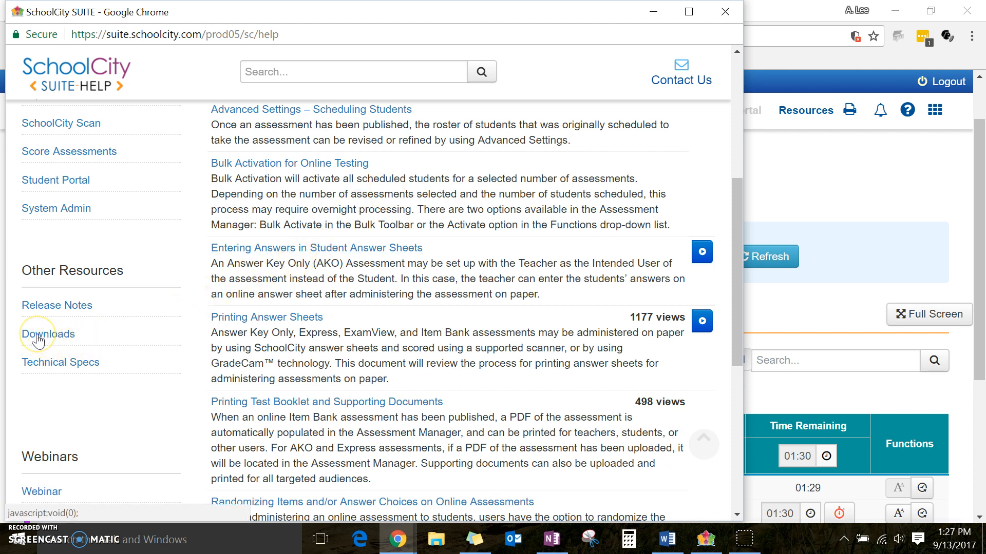
left_click(38, 336)
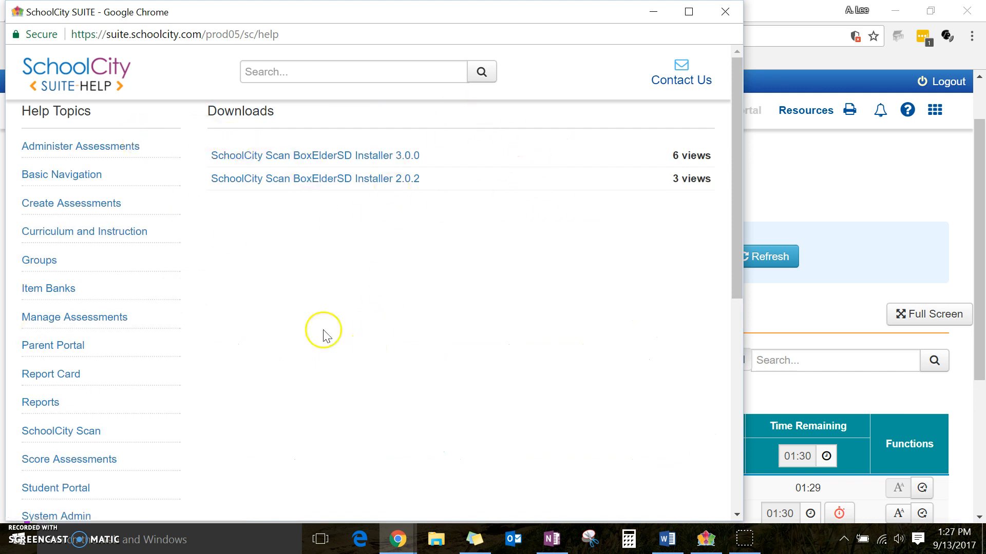
scroll(323, 336, "down", 7)
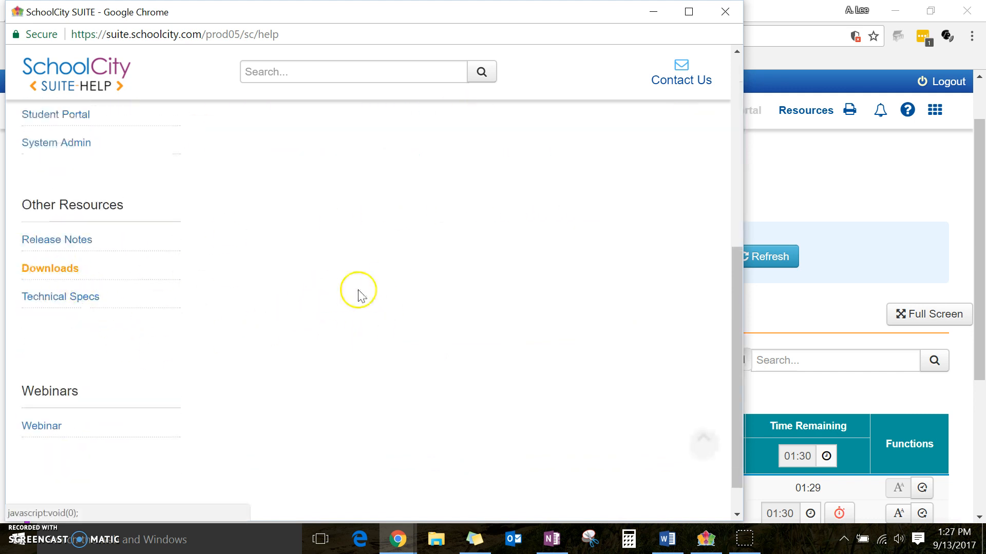
scroll(357, 295, "up", 8)
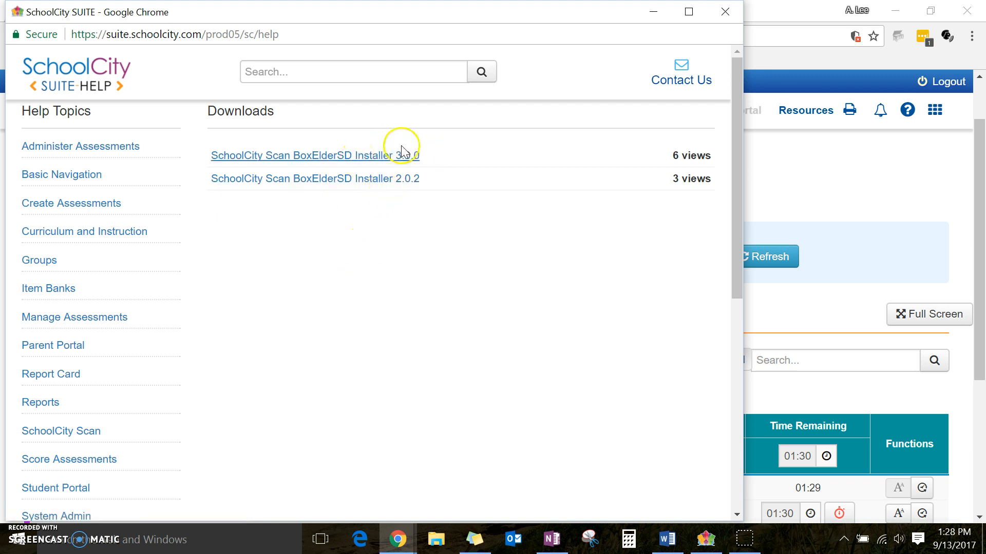
Start the SchoolCity Scan 3.0.0 installer download, cancel saving it, and bring up the Start menu
left_click(374, 160)
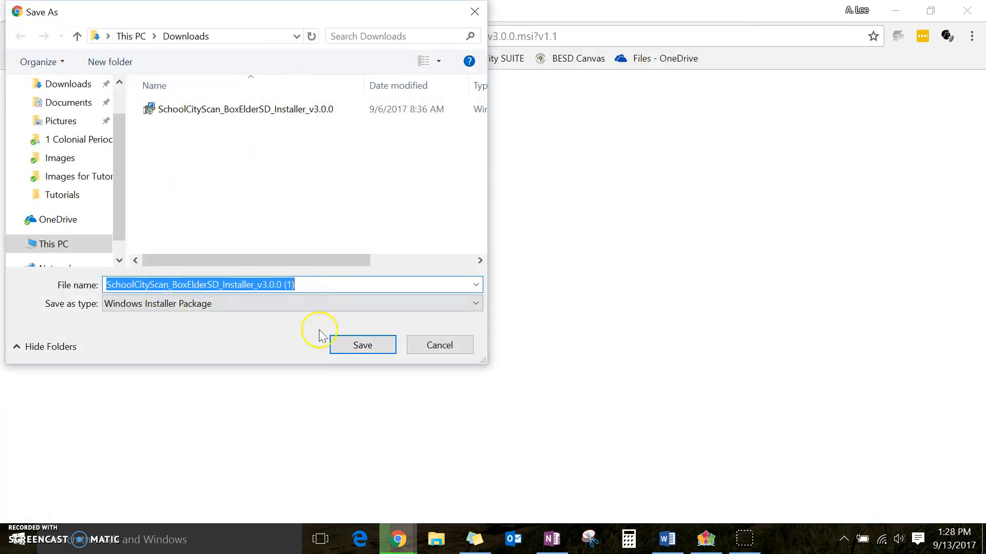
left_click(450, 345)
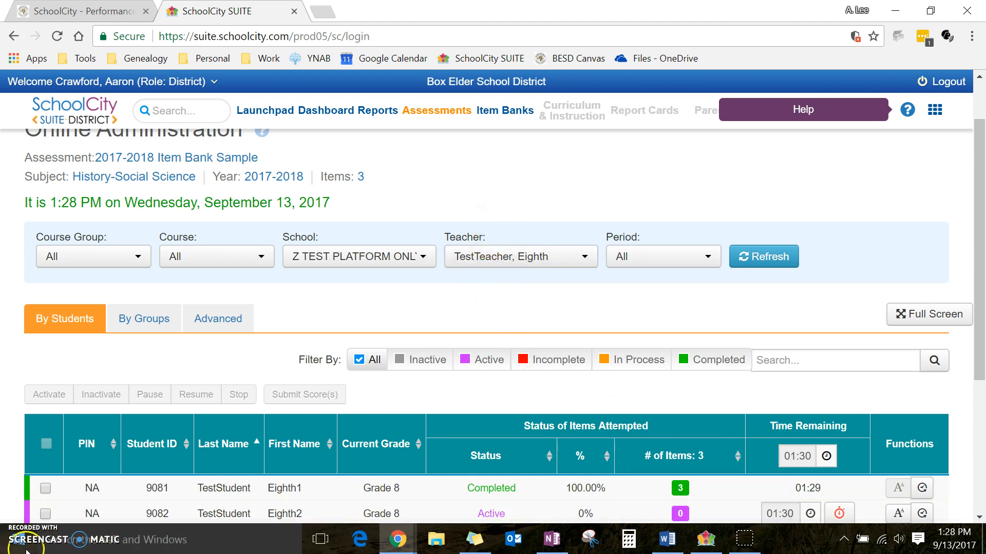
left_click(26, 548)
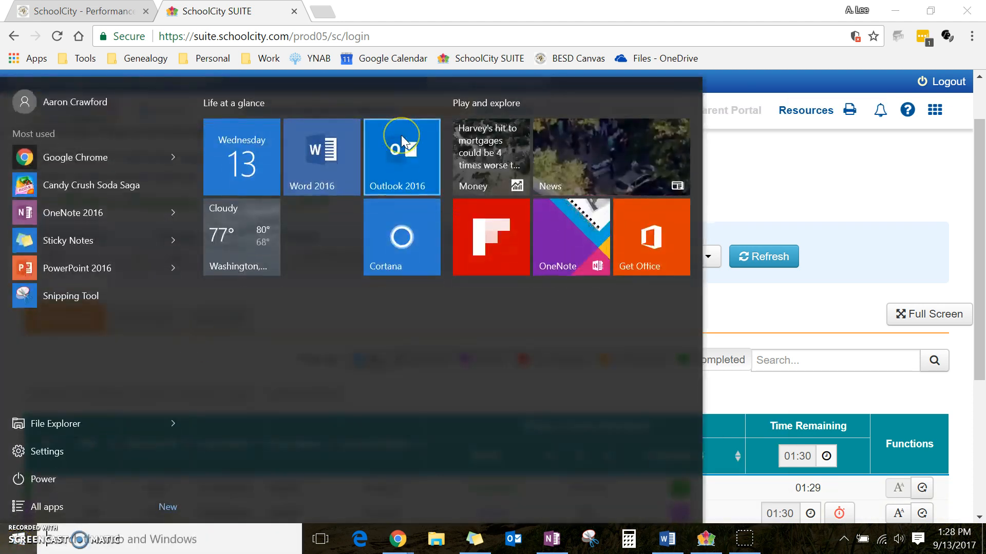
Search Start for 'schoolc', launch SchoolCity Scan, and sign in with the user name and password
left_click(402, 134)
type("schoolc")
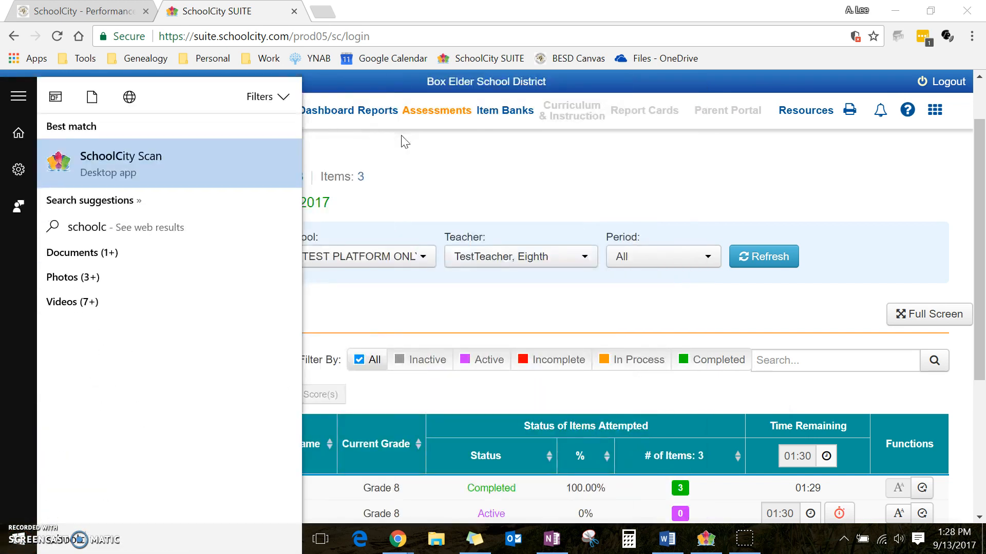
left_click(706, 540)
left_click(378, 272)
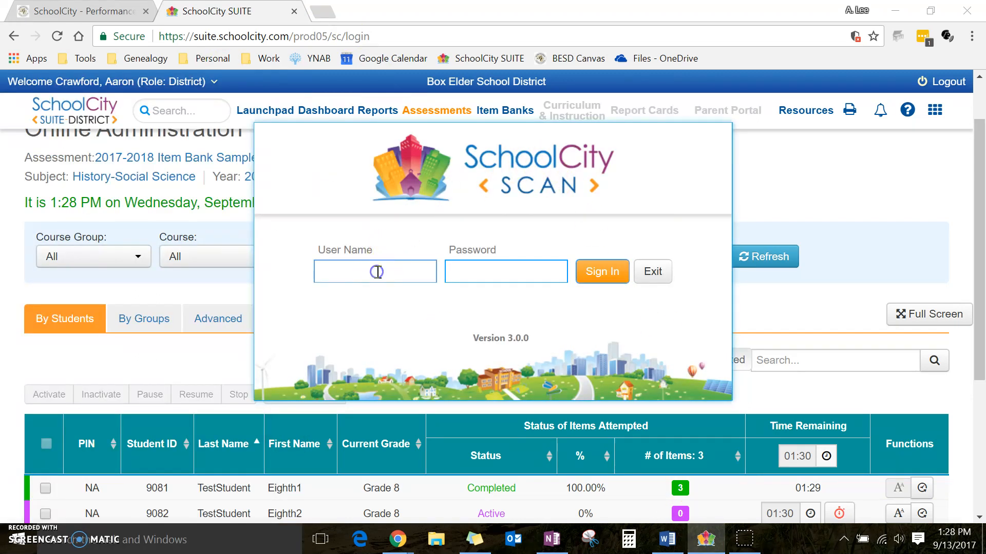
key("Tab")
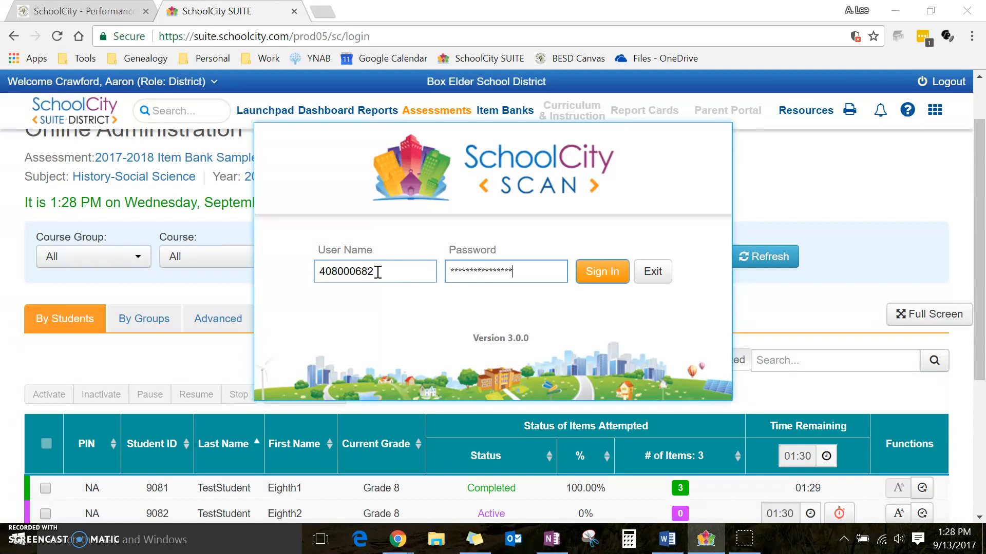
key("Return")
left_click(443, 234)
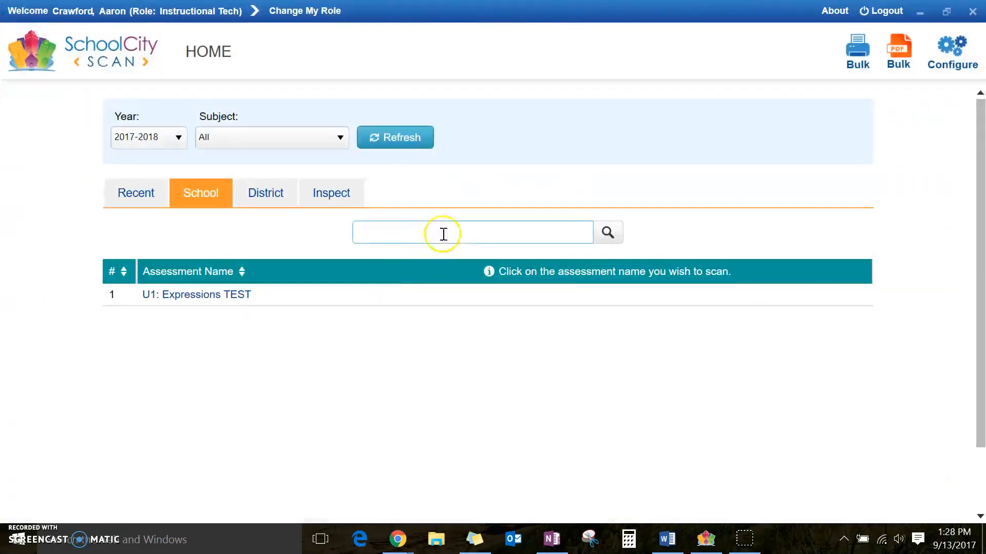
On the District list with All subjects, open 2017-2018 Item Bank Sample for scanning
left_click(267, 201)
left_click(277, 142)
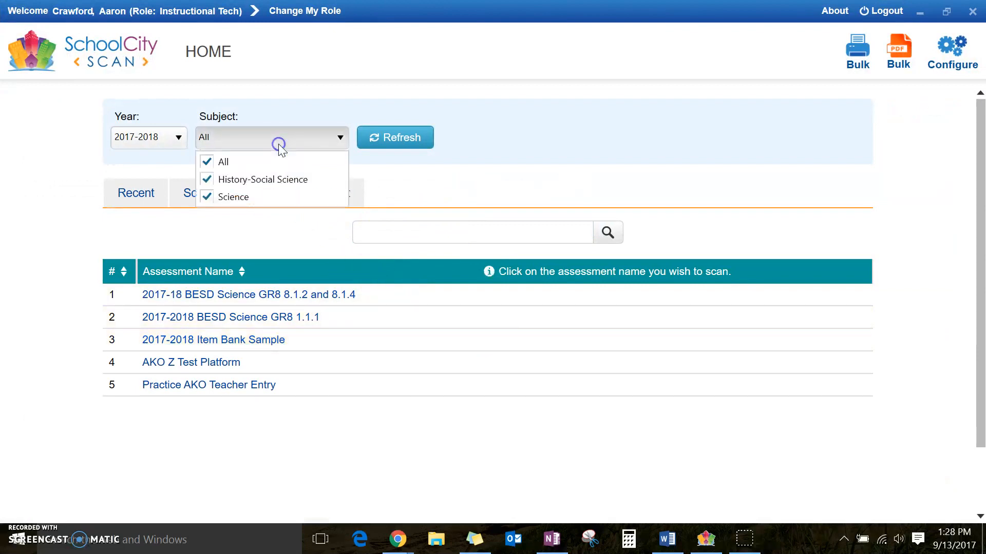
left_click(507, 110)
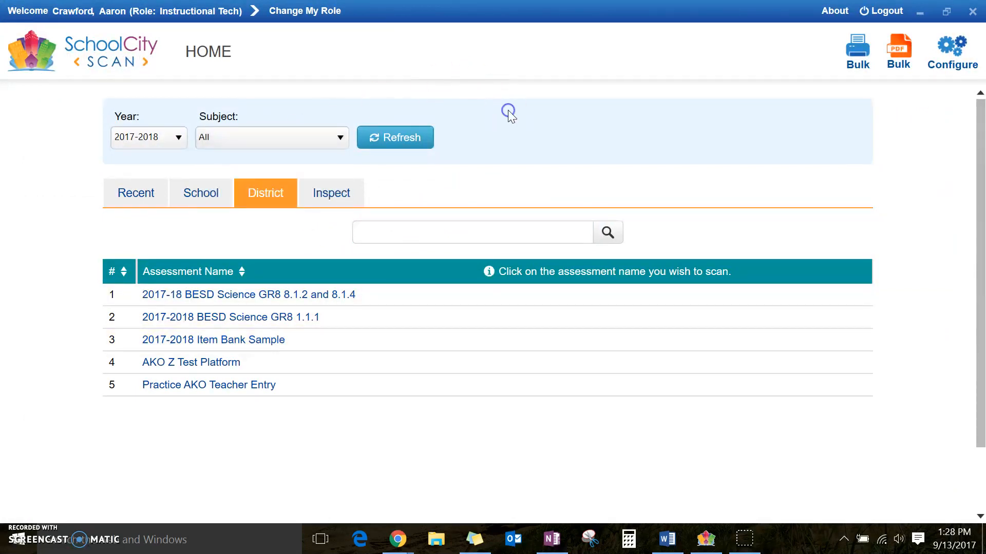
left_click(416, 229)
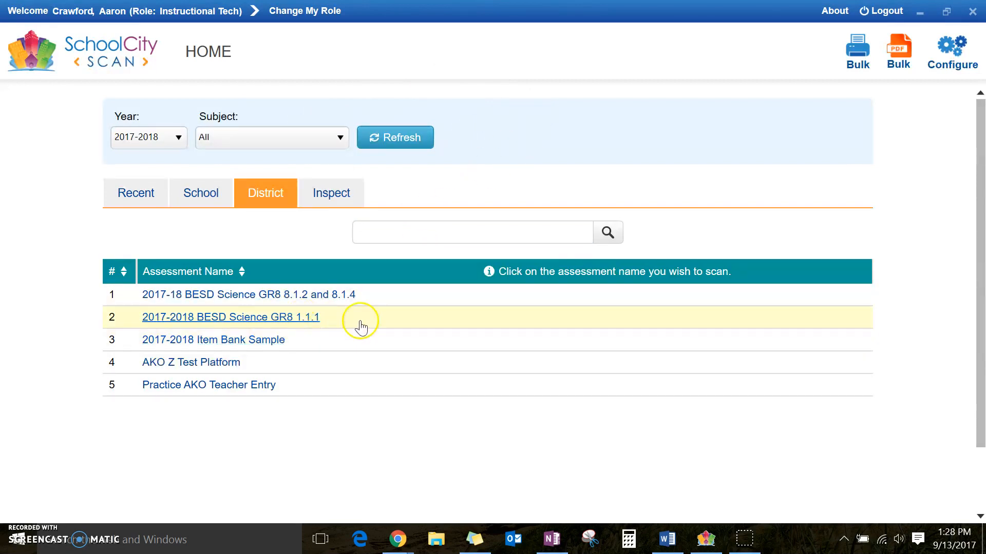
left_click(184, 348)
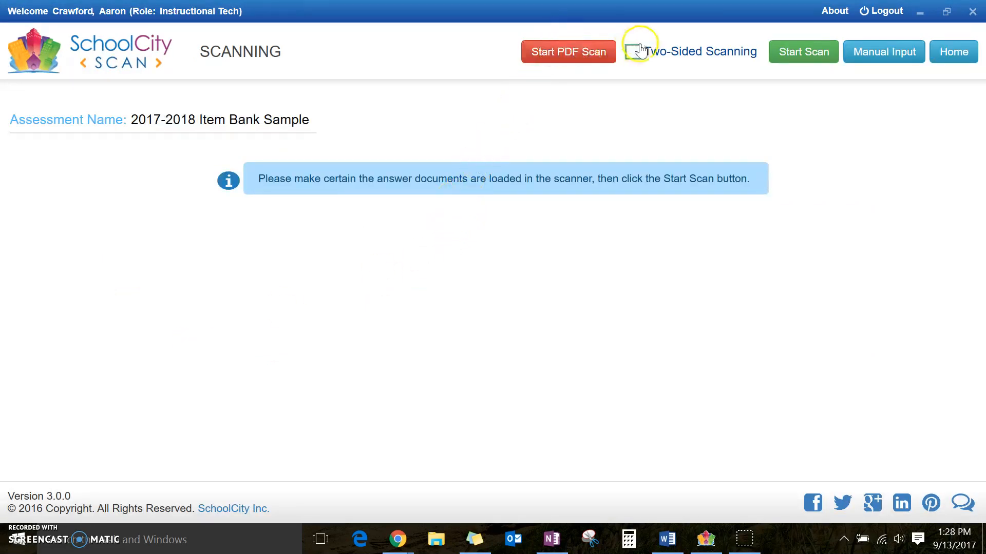
Manually enter a student's ID with item 1 skipped, A for item 2, A and B for item 3, and submit
left_click(886, 53)
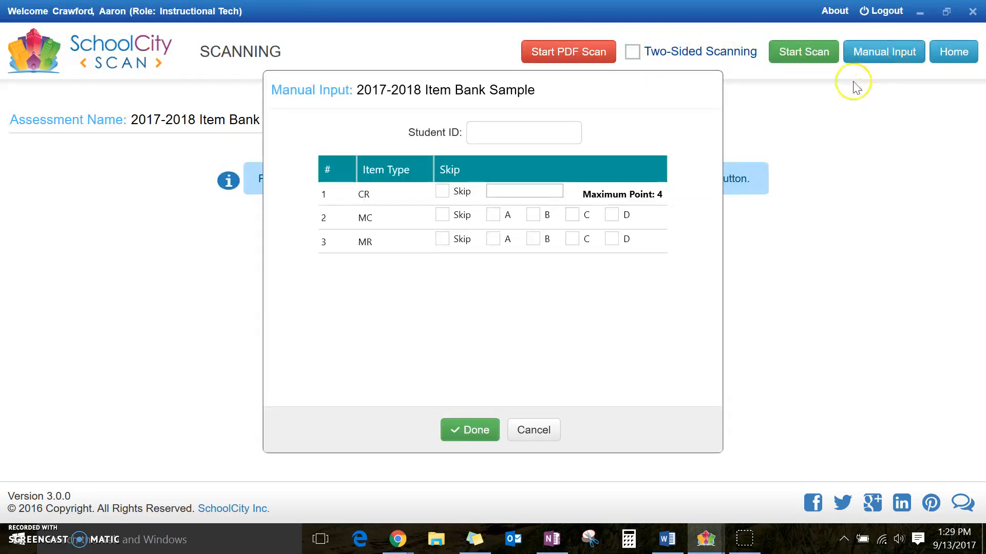
left_click(496, 136)
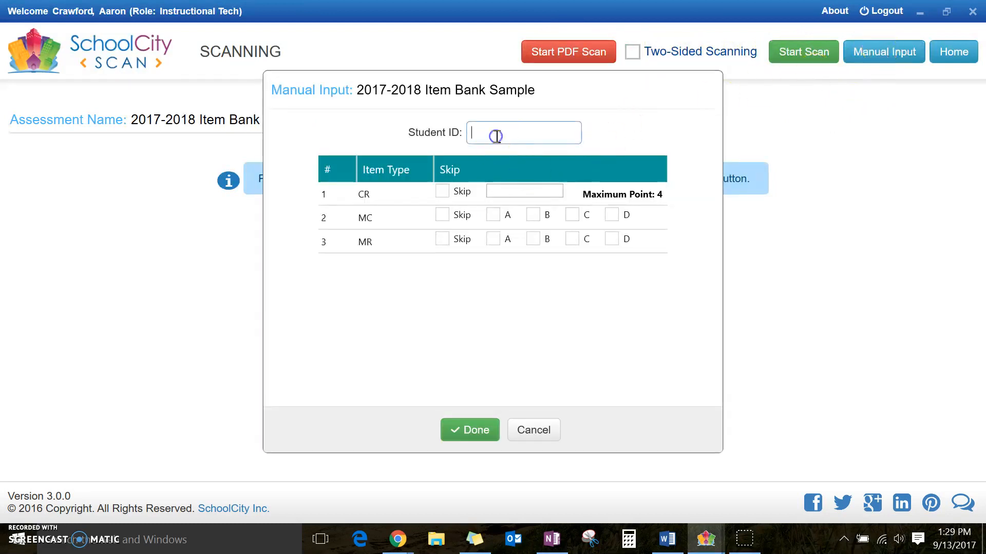
type("9082")
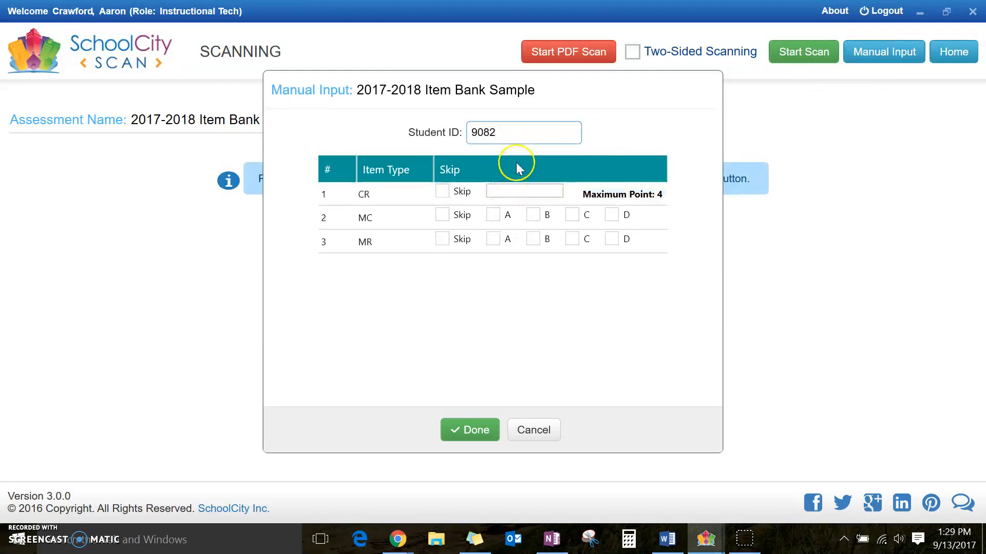
left_click(442, 192)
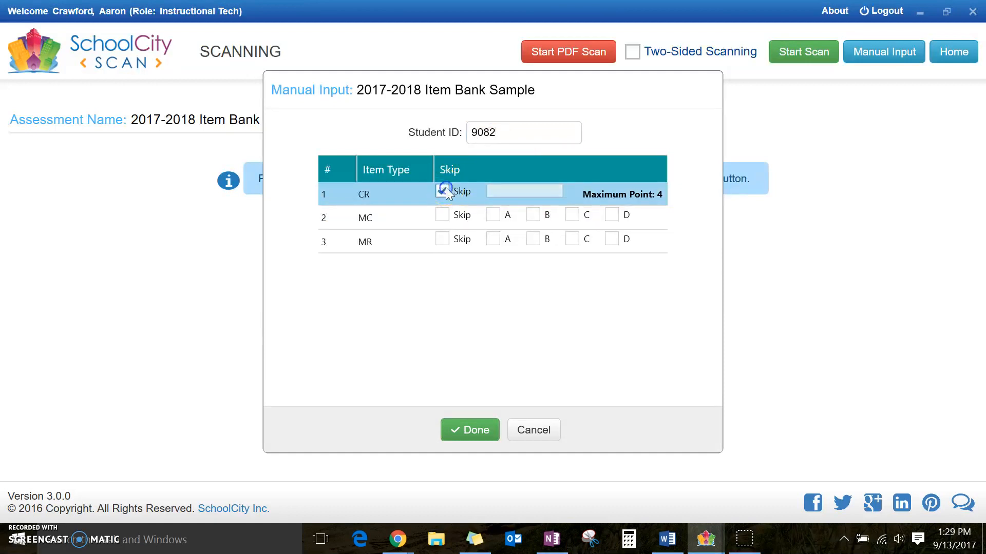
left_click(495, 217)
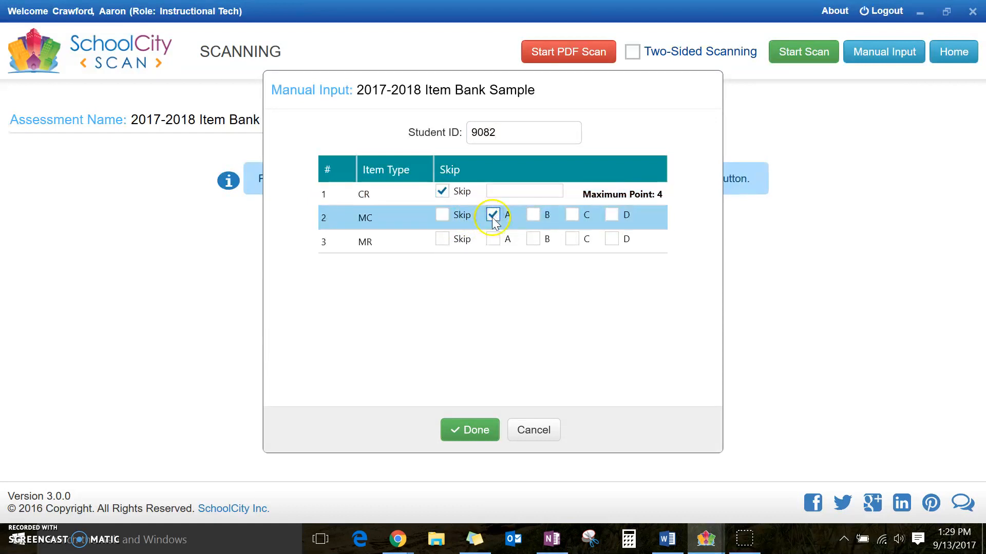
left_click(493, 240)
left_click(533, 239)
left_click(457, 428)
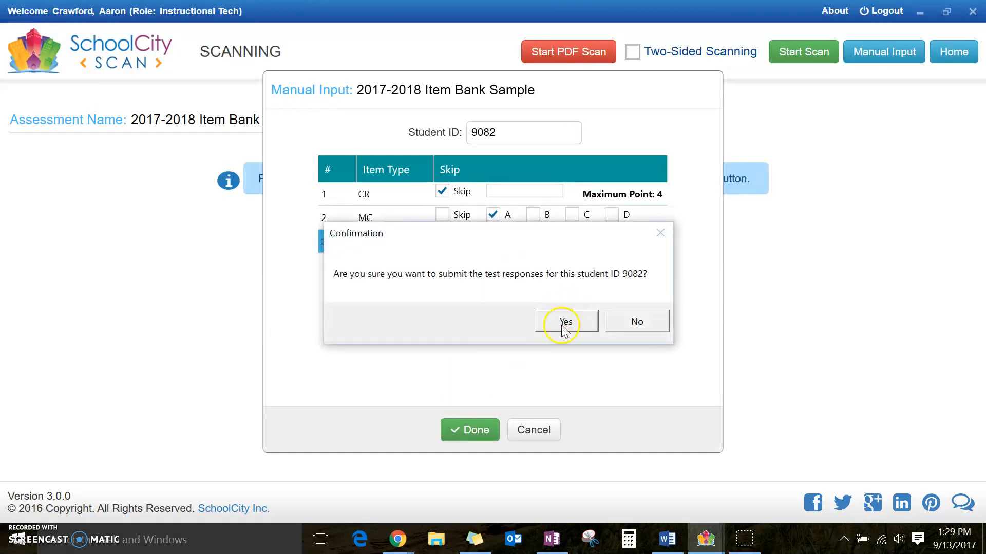
left_click(565, 322)
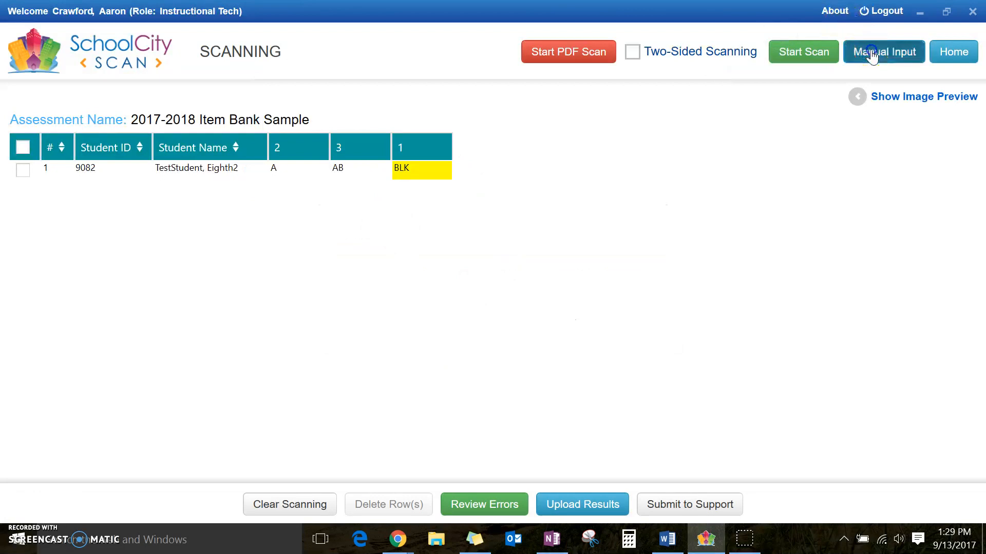
left_click(871, 56)
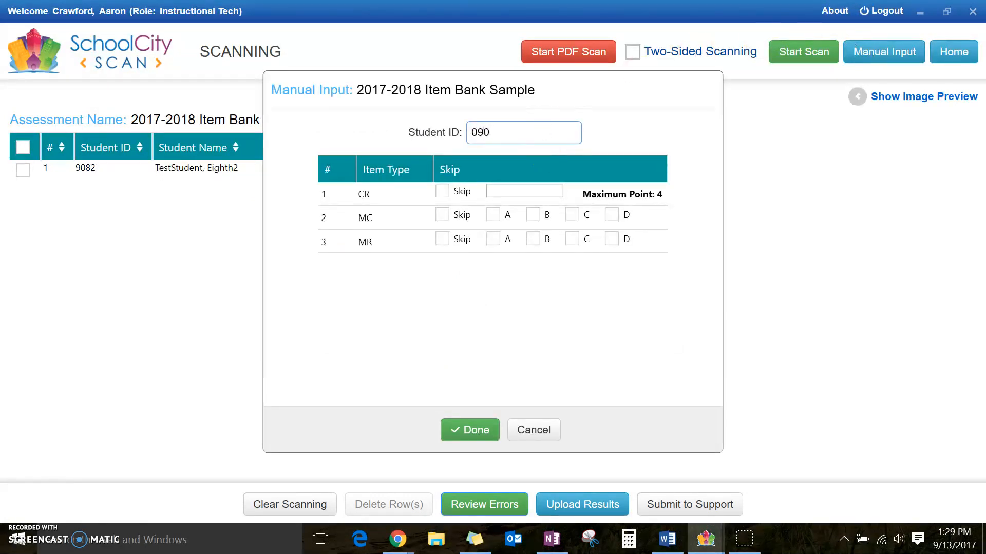
Submit the second student's answers: score 4 on item 1, A for item 2, A for item 3
key("BackSpace")
key("BackSpace")
key("BackSpace")
left_click(505, 194)
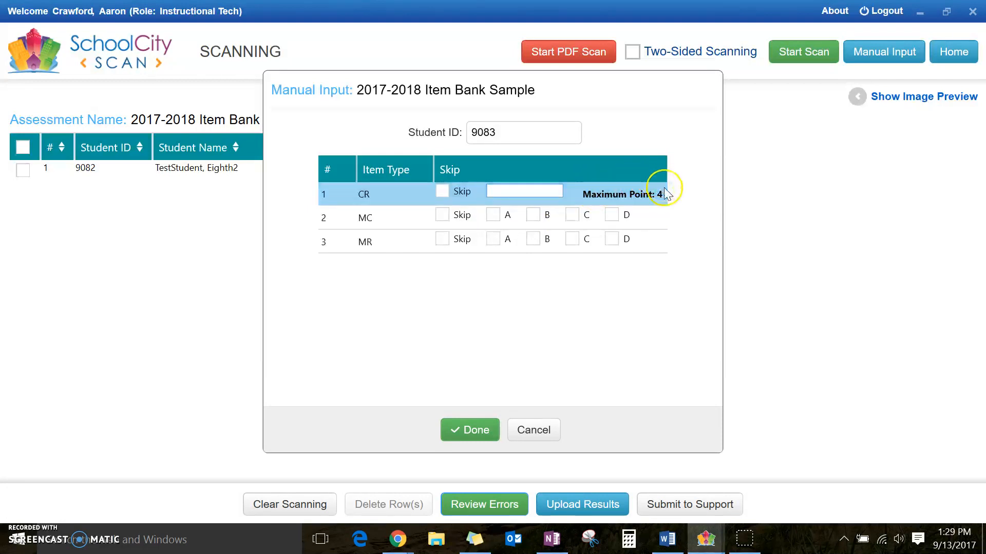
type("4")
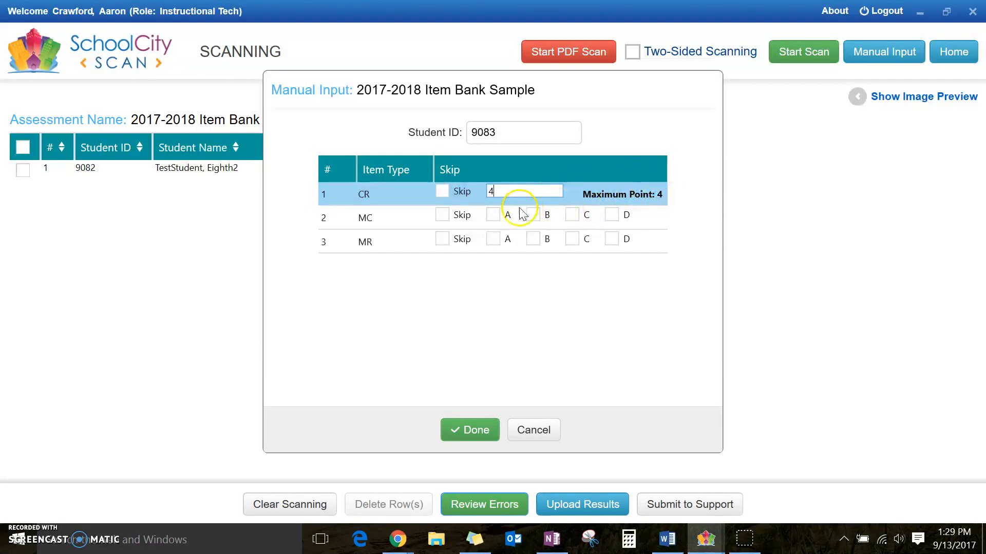
left_click(493, 214)
left_click(493, 239)
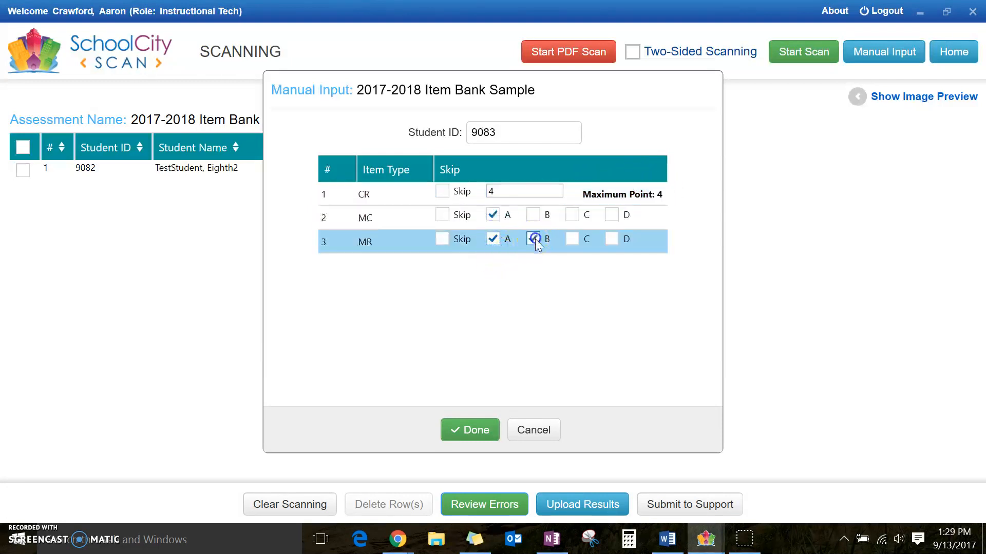
left_click(471, 431)
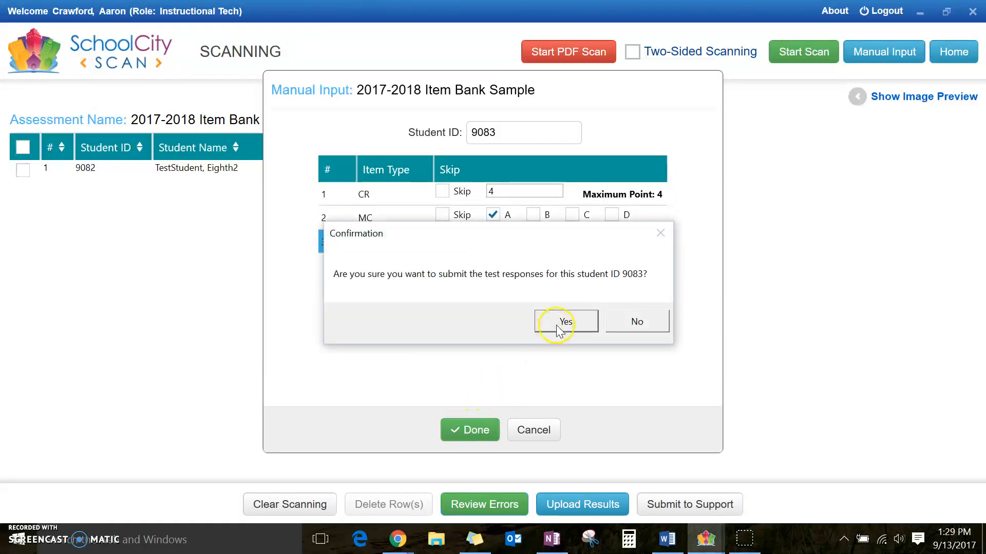
left_click(557, 328)
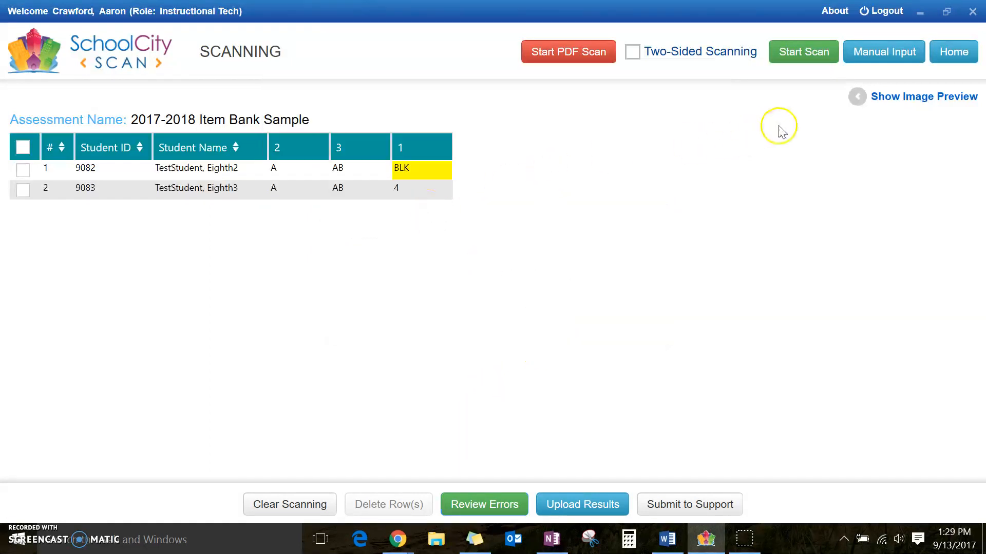
Submit a third student with A for item 2 and C and B for item 3, then upload all three records
left_click(890, 53)
left_click(505, 135)
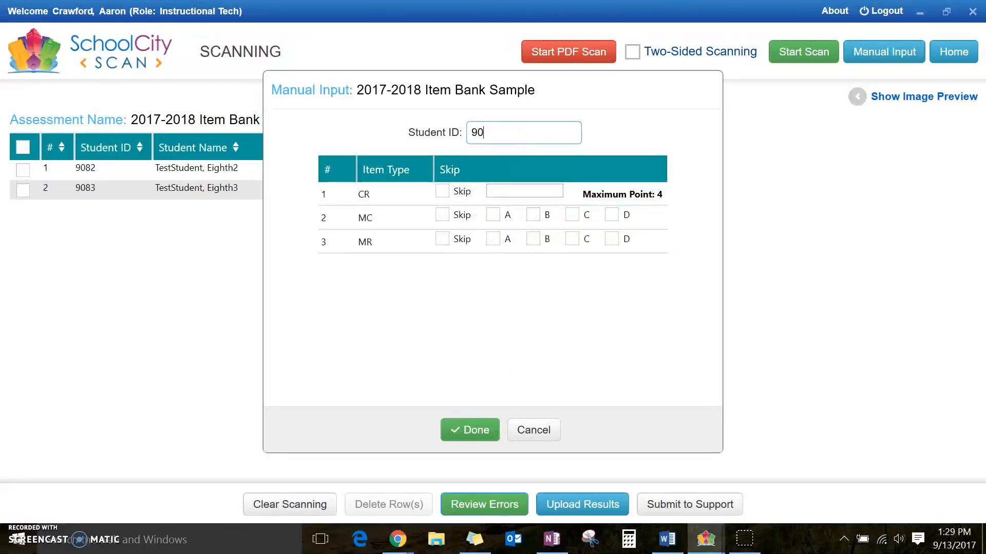
left_click(511, 190)
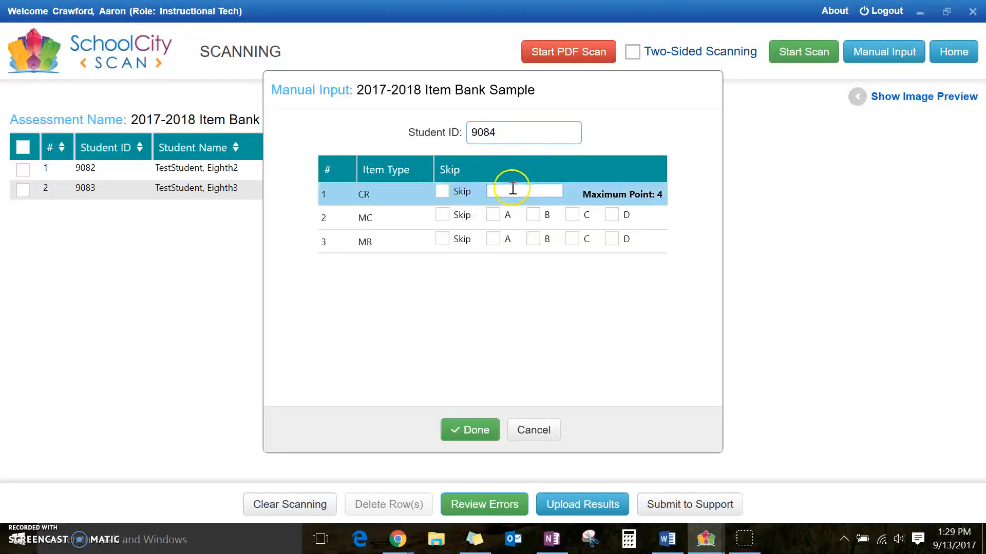
left_click(492, 214)
left_click(572, 239)
left_click(533, 239)
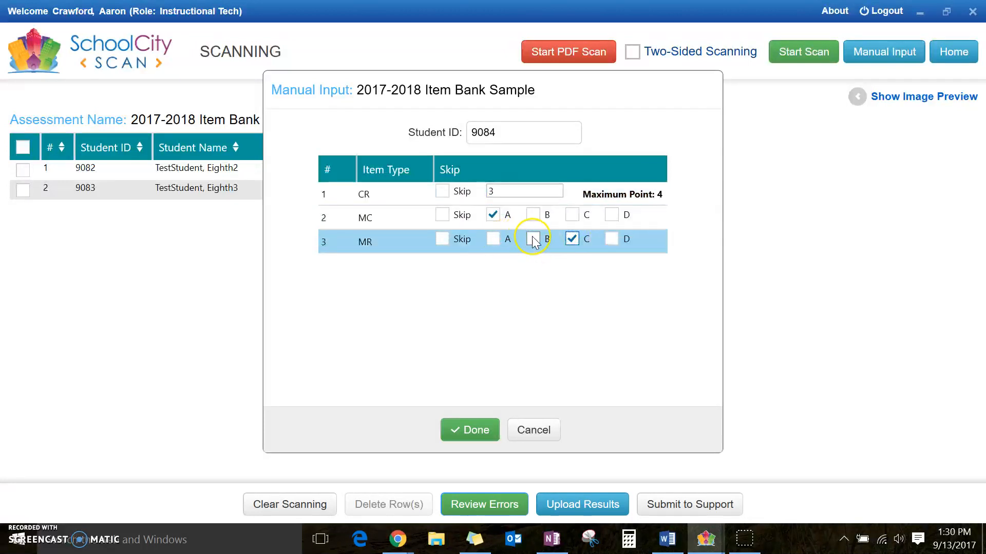
left_click(464, 429)
left_click(565, 321)
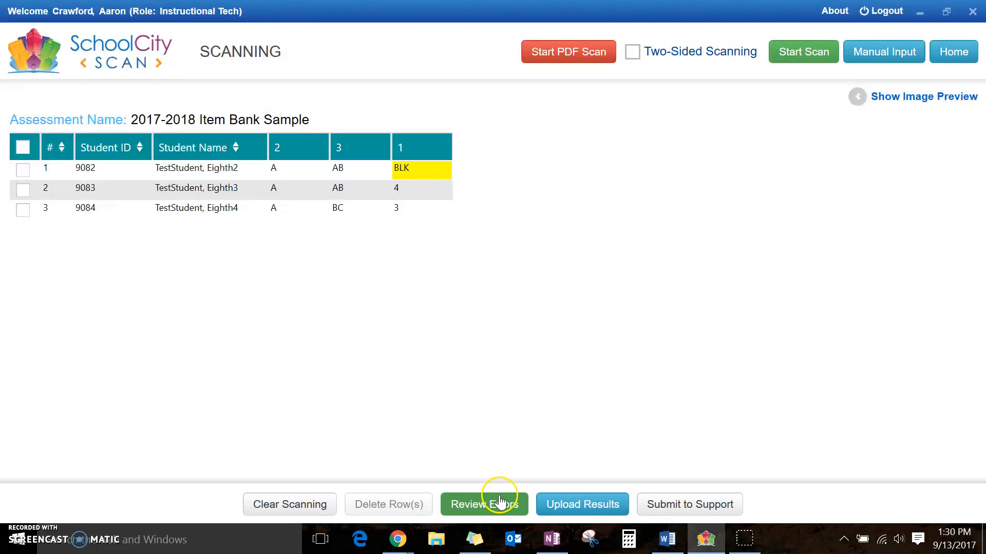
left_click(575, 504)
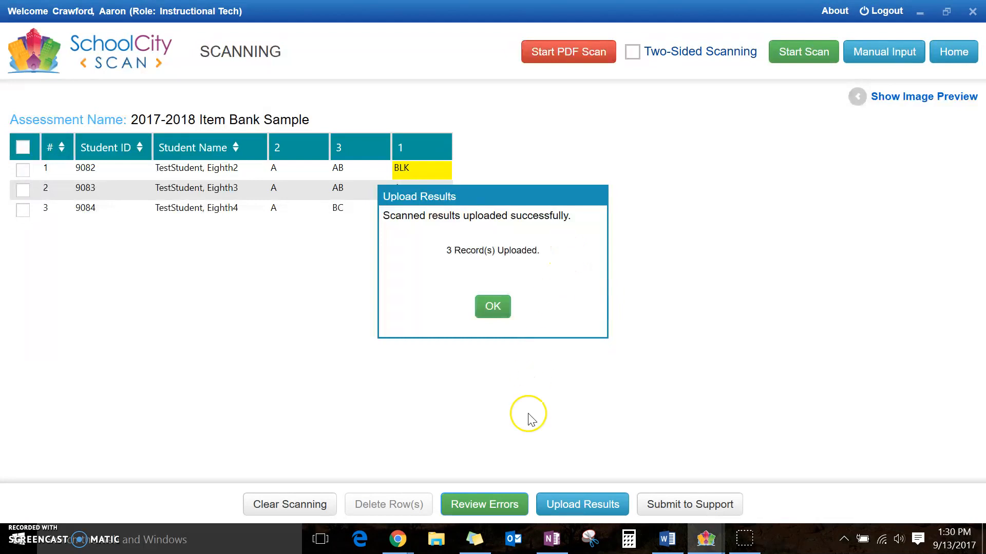
left_click(499, 307)
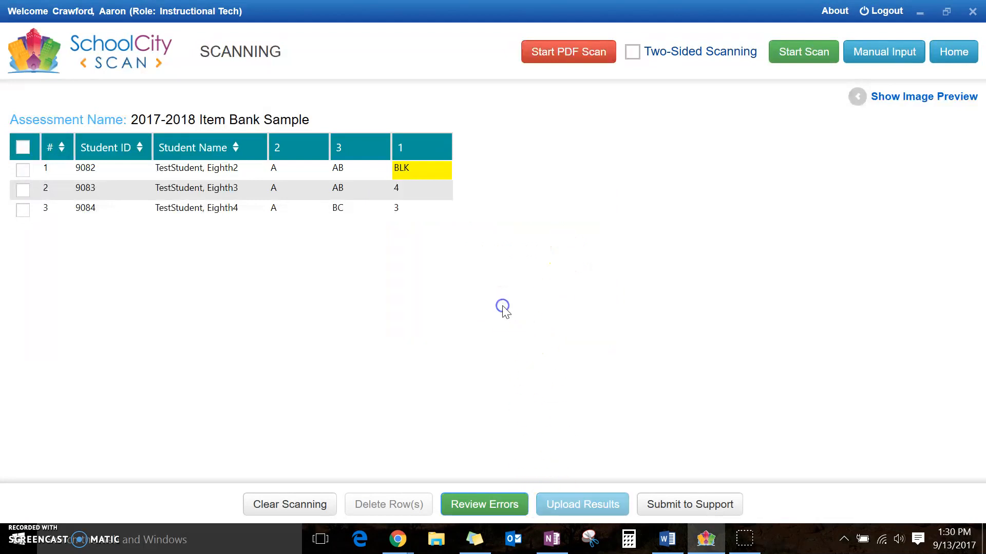